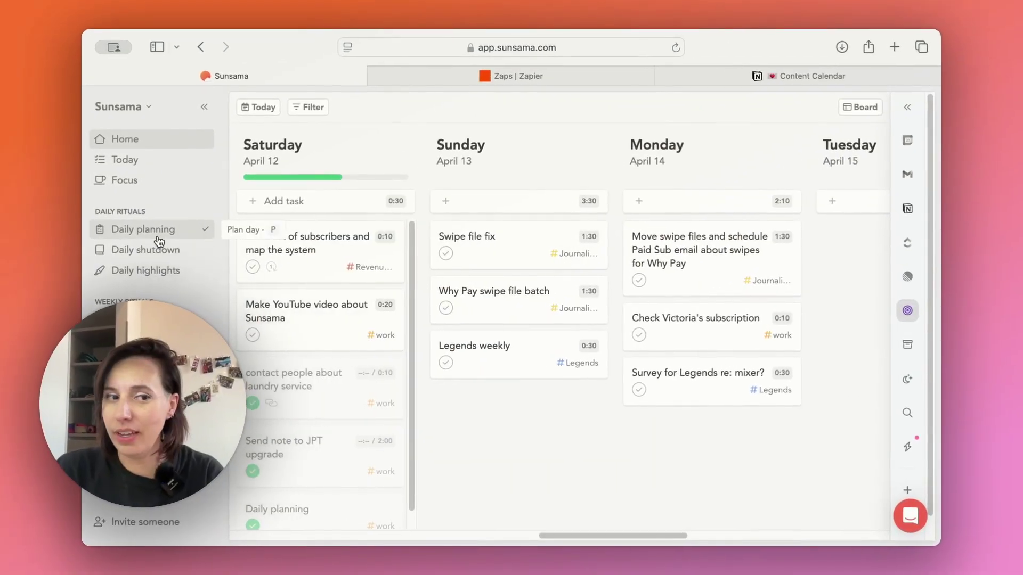
Review the Today list in Daily planning, then return to Home with the April 7–13 Weekly objectives
{"action": "left_click", "coordinate": [159, 239]}
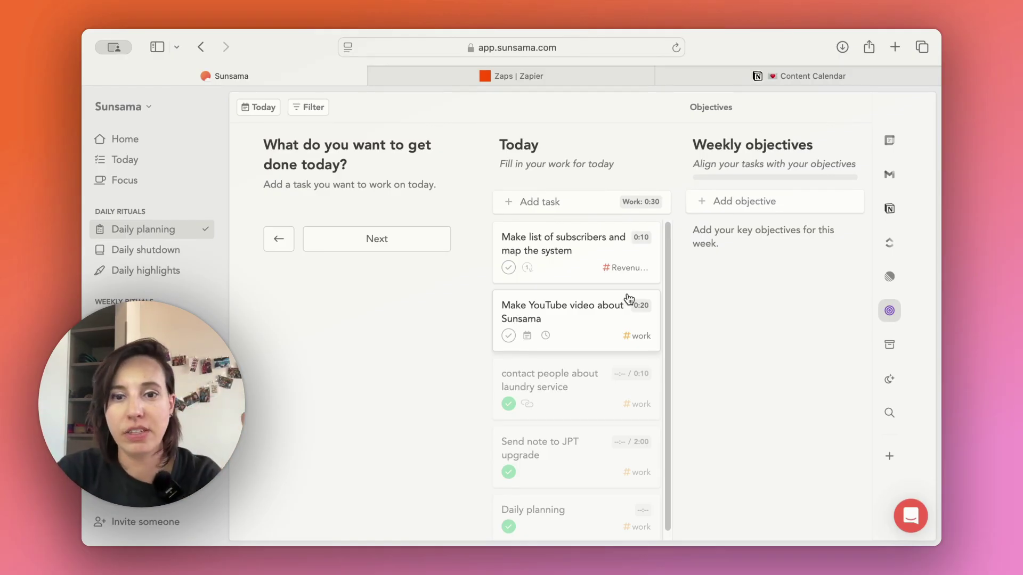
{"action": "left_click", "coordinate": [134, 148]}
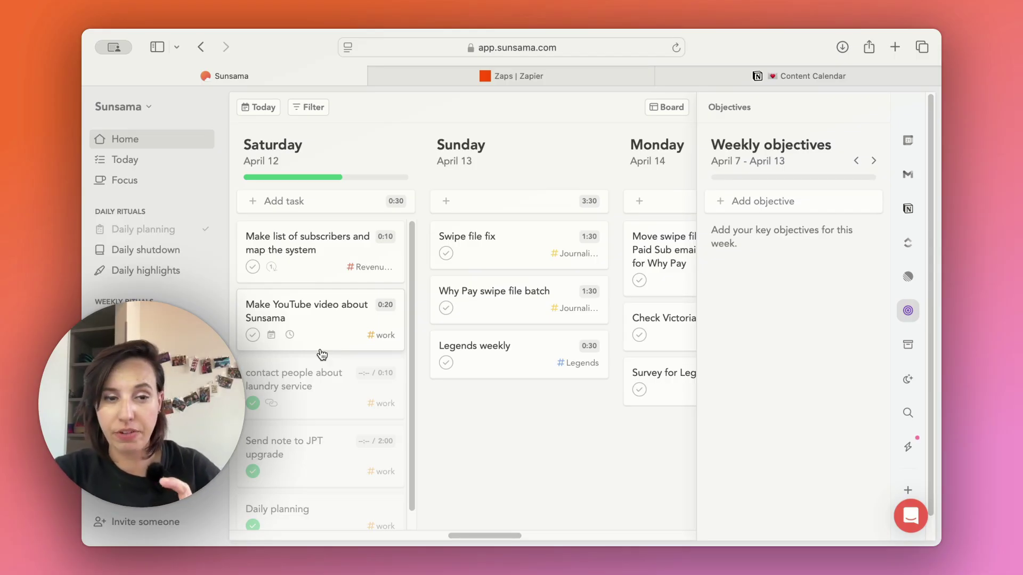
Add a 'New task' card to Saturday and briefly view its details
{"action": "left_click", "coordinate": [284, 202]}
{"action": "type", "text": "New task"}
{"action": "key", "text": "Return"}
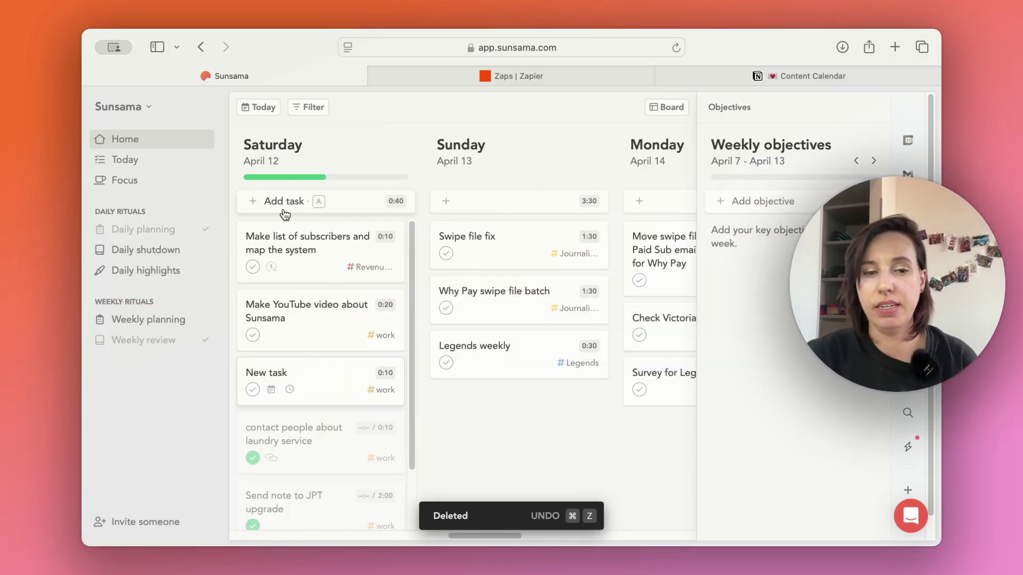
{"action": "left_click", "coordinate": [298, 371]}
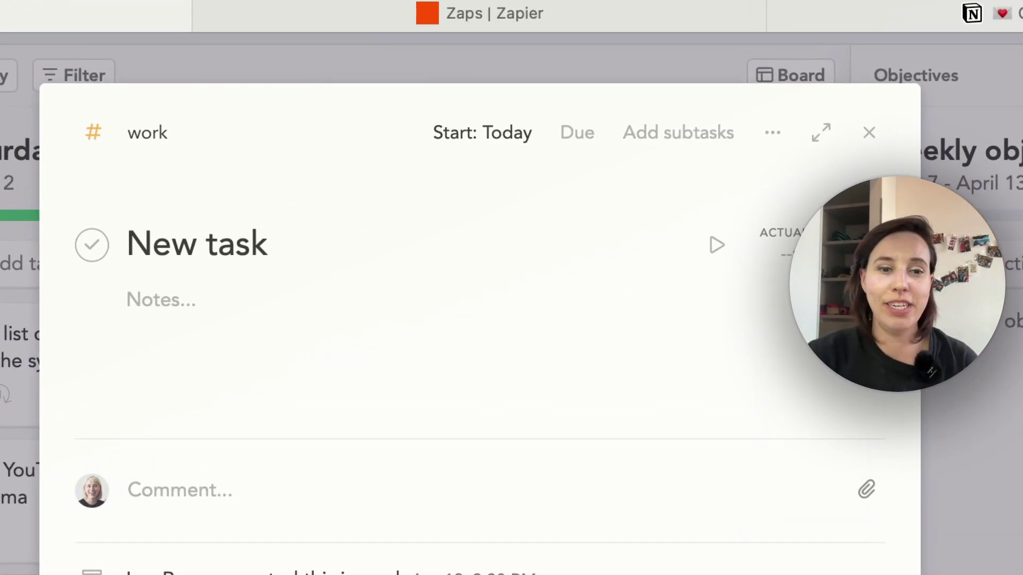
{"action": "key", "text": "Escape"}
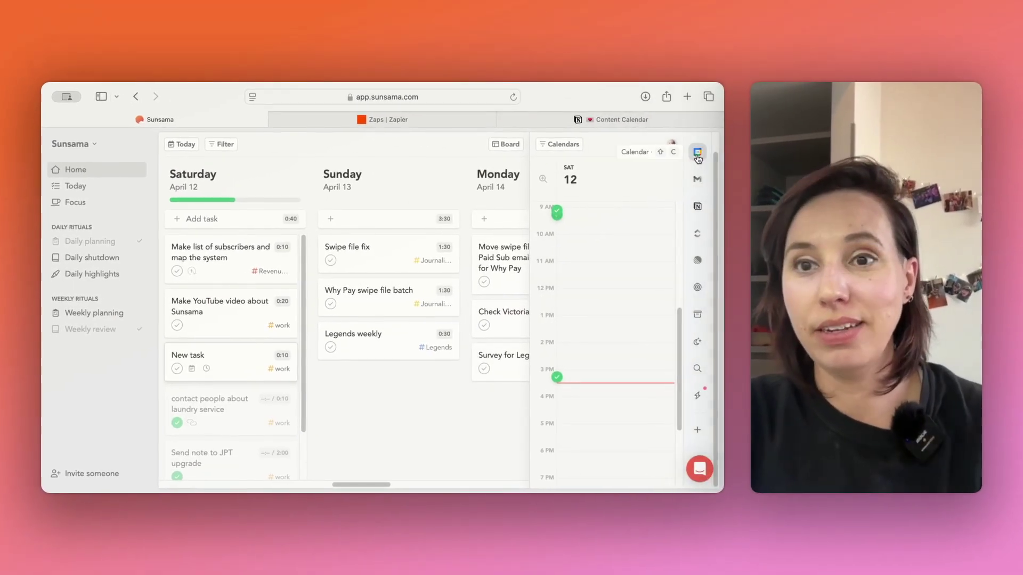
Hide the calendar panel so the board shows Saturday through Tuesday April 15
{"action": "left_click", "coordinate": [695, 154]}
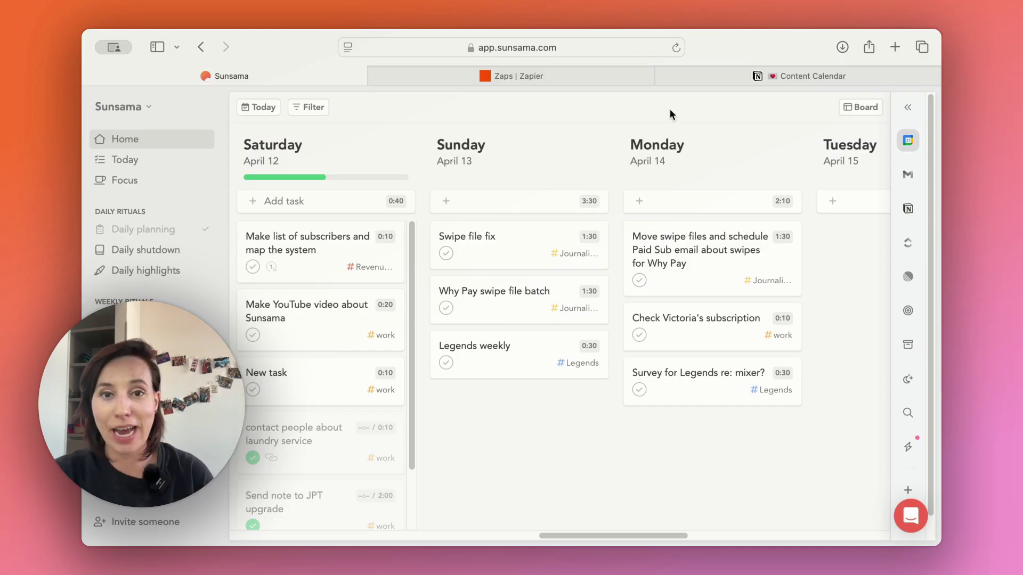
Test the Buy Me a Coffee → Sunsama Zap's Create Task step and open the new 'Send note to new upgrade' task
{"action": "left_click", "coordinate": [591, 76]}
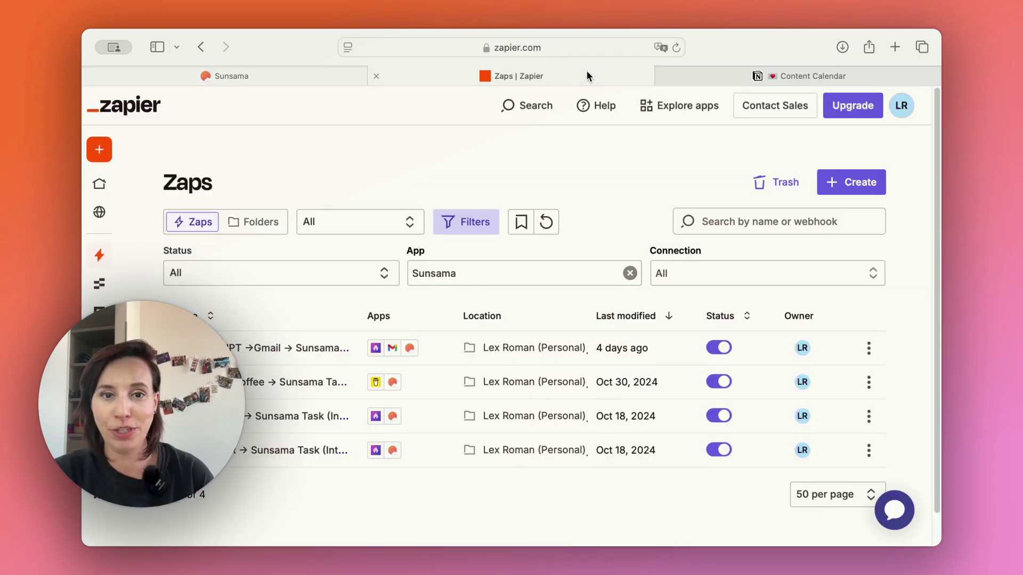
{"action": "left_click", "coordinate": [318, 383]}
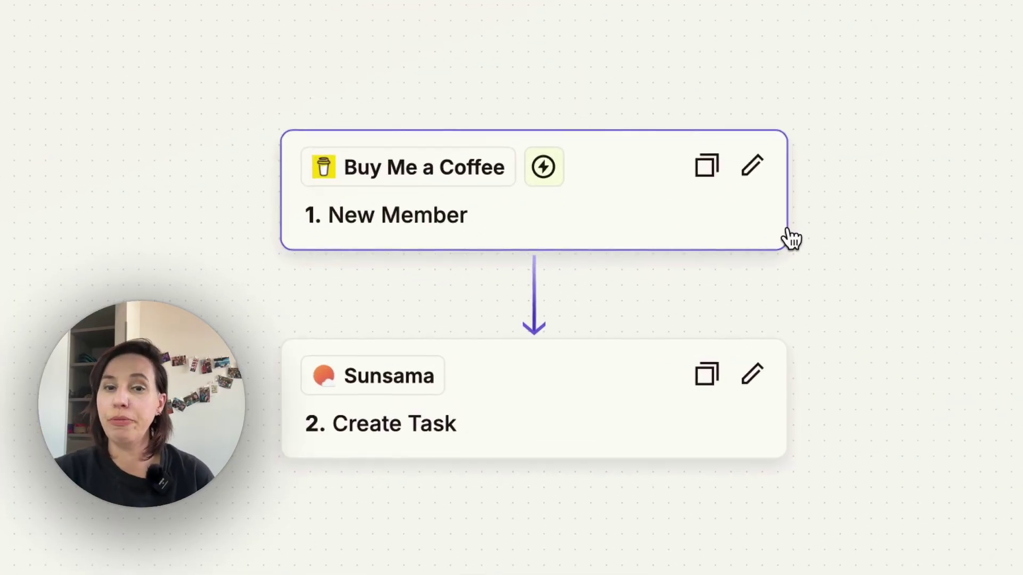
{"action": "left_click", "coordinate": [756, 375]}
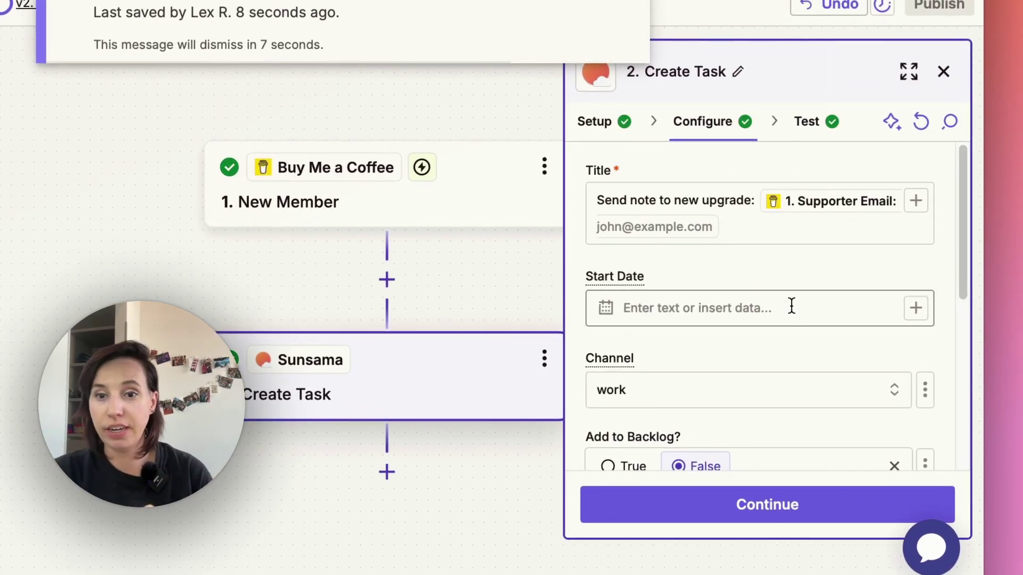
{"action": "scroll", "coordinate": [790, 306], "scroll_direction": "down", "scroll_amount": 10}
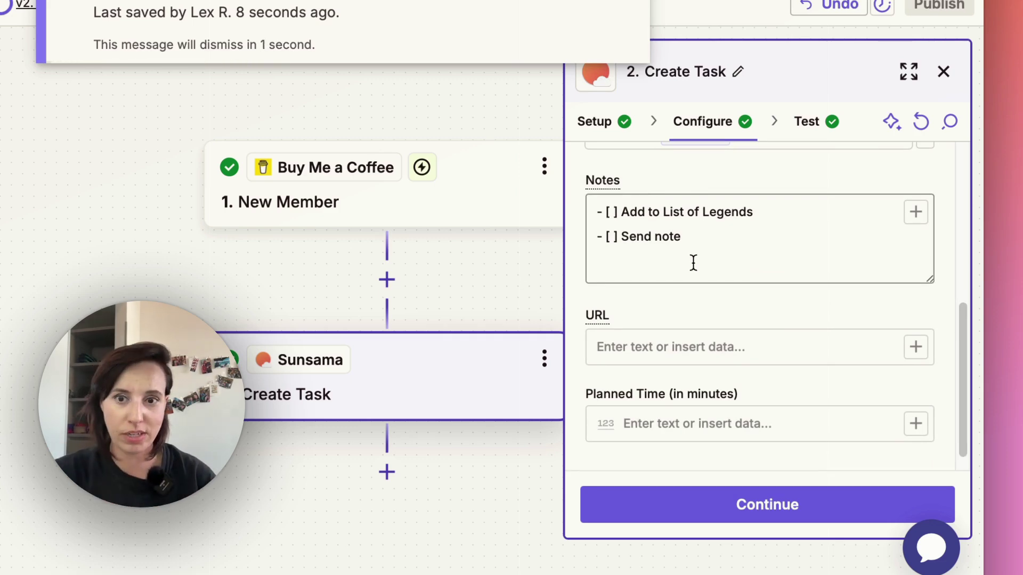
{"action": "left_click", "coordinate": [707, 503]}
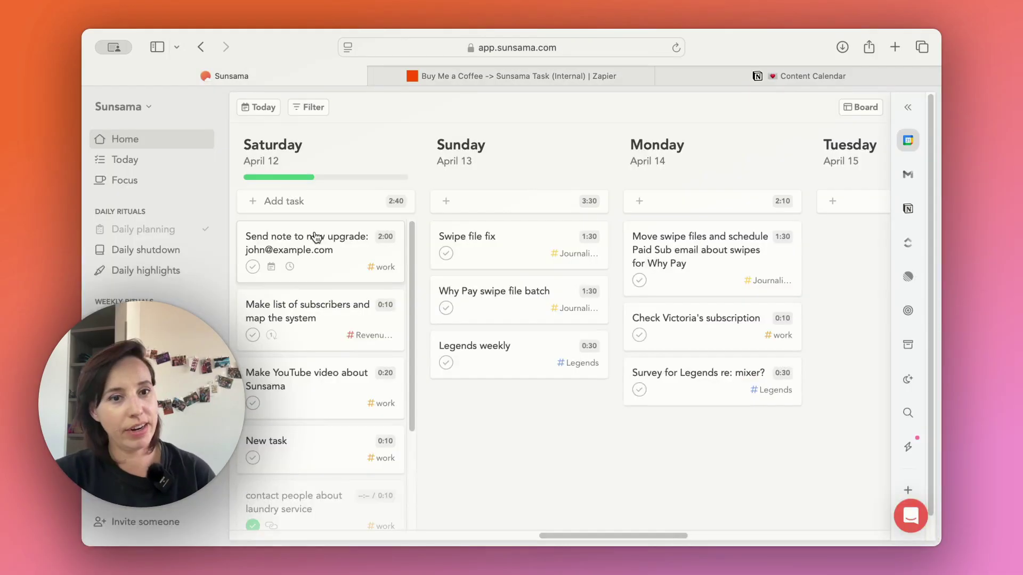
{"action": "left_click", "coordinate": [343, 238]}
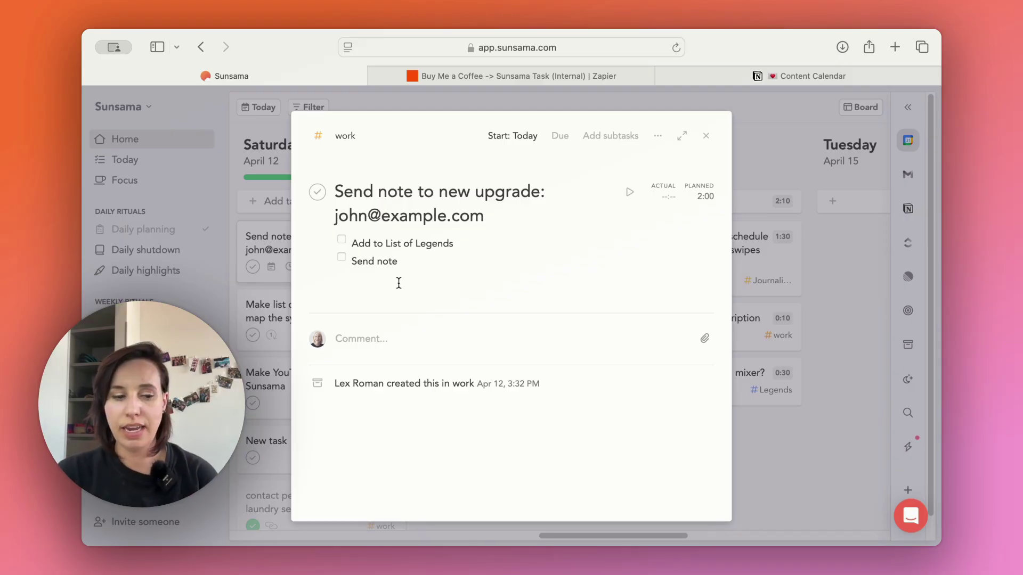
Close the task details and move 'Send note to new upgrade' to the top of Sunday
{"action": "left_click", "coordinate": [414, 241]}
{"action": "key", "text": "Escape"}
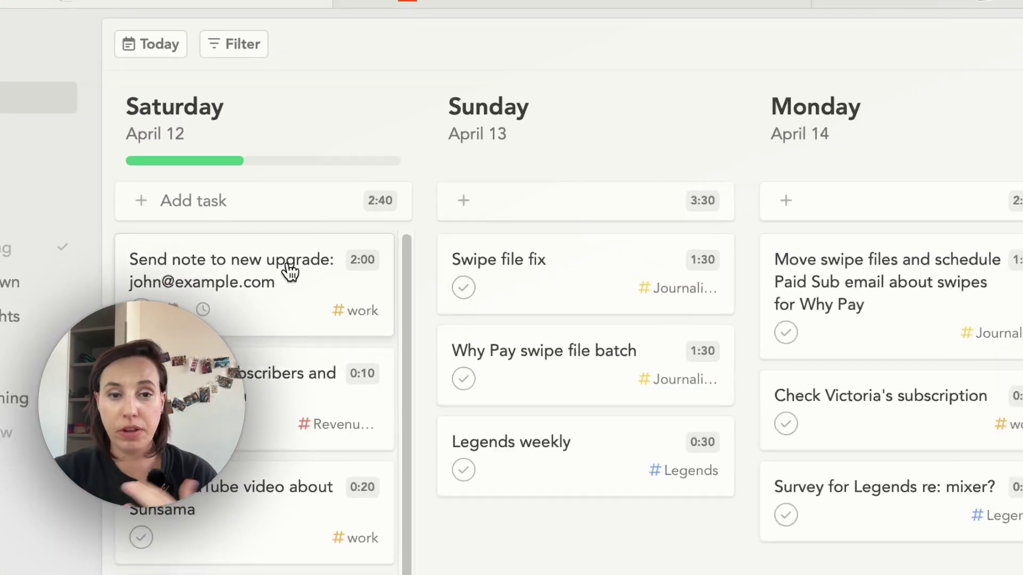
{"action": "left_click_drag", "start_coordinate": [342, 243], "coordinate": [483, 231]}
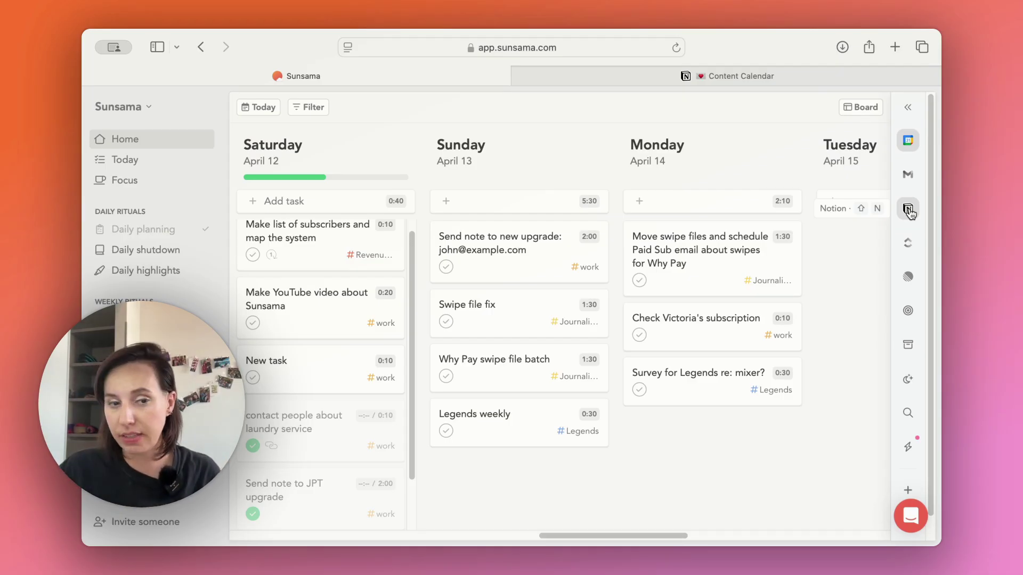
Browse the board's dates, then show the Notion Content Calendar panel beside it
{"action": "scroll", "coordinate": [831, 308], "scroll_direction": "right", "scroll_amount": 15}
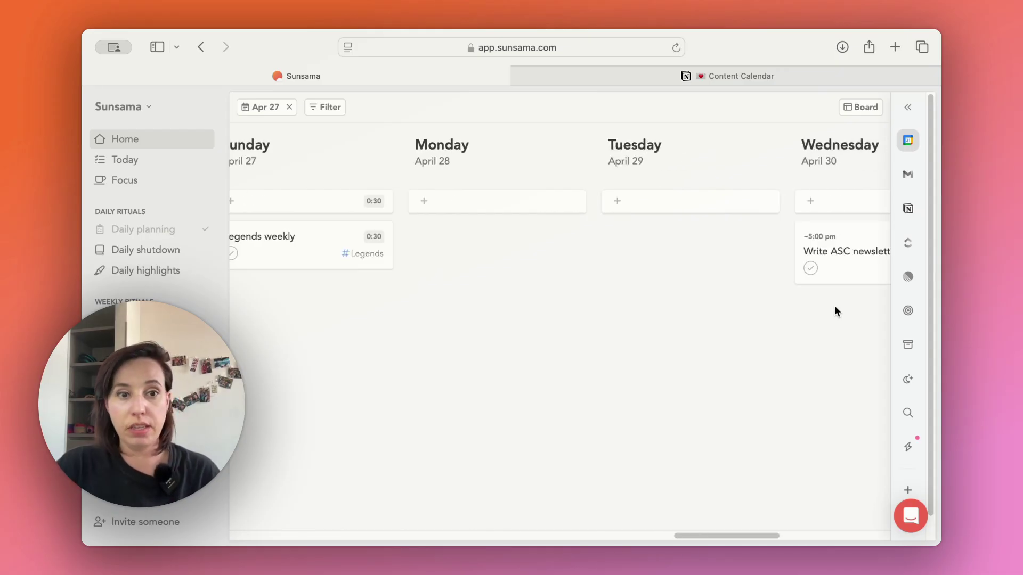
{"action": "scroll", "coordinate": [835, 309], "scroll_direction": "left", "scroll_amount": 20}
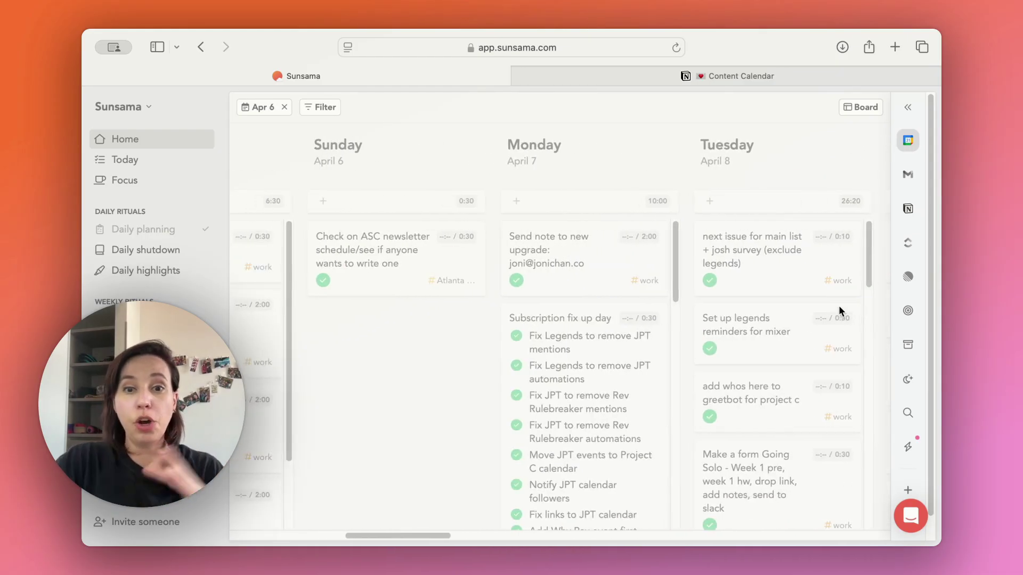
{"action": "scroll", "coordinate": [840, 308], "scroll_direction": "right", "scroll_amount": 8}
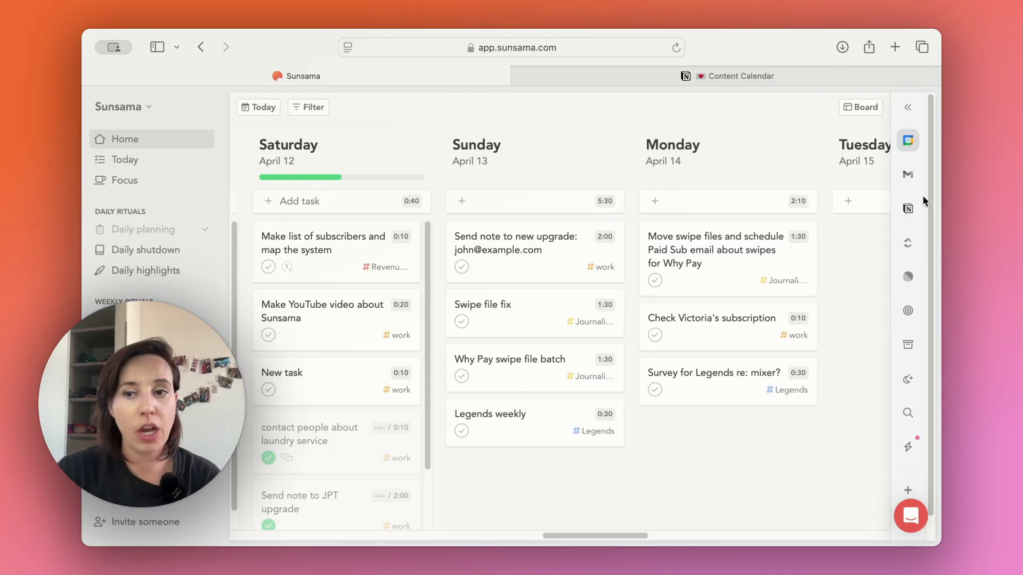
{"action": "left_click", "coordinate": [908, 209]}
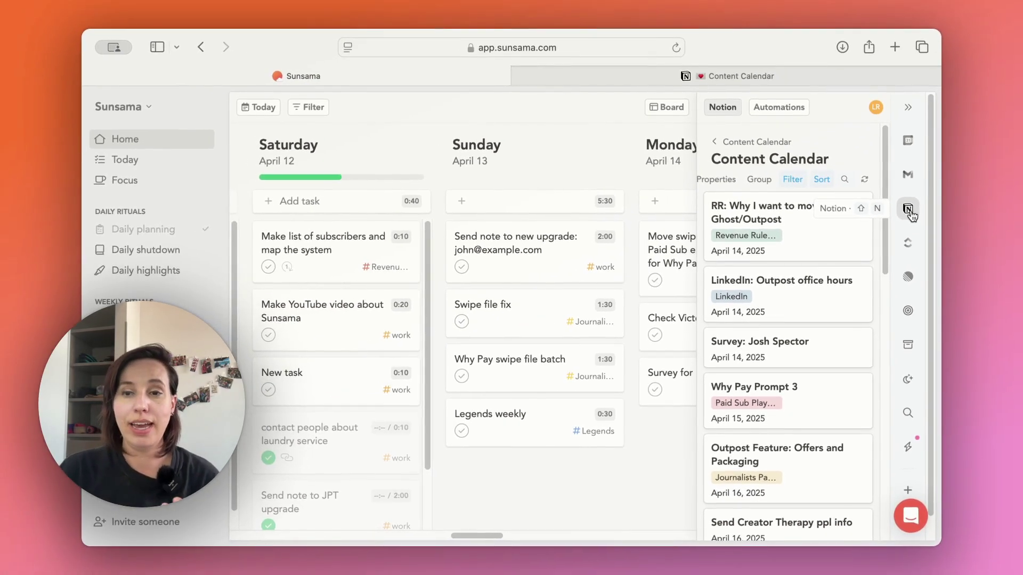
{"action": "key", "text": "ctrl+Tab"}
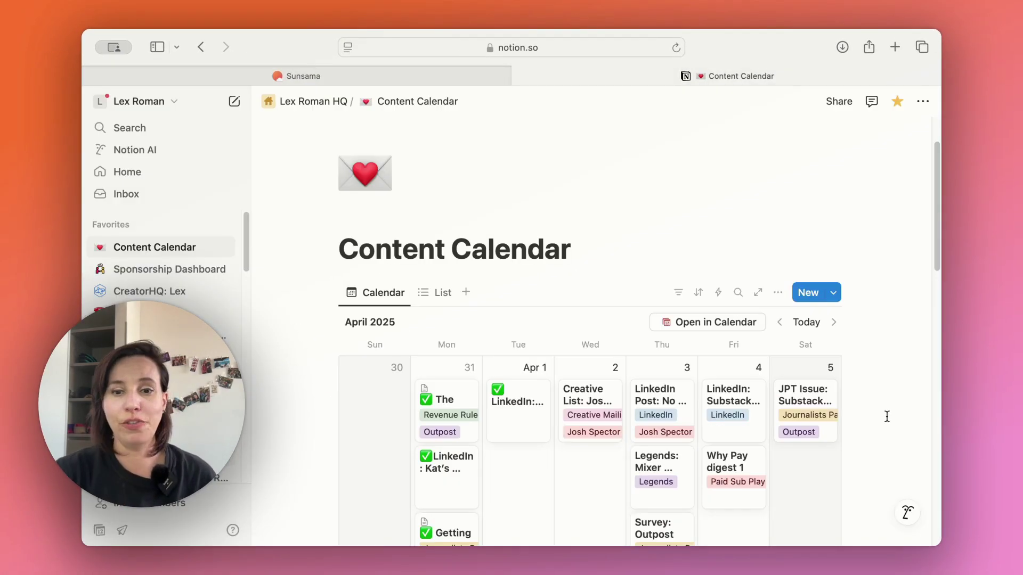
{"action": "scroll", "coordinate": [887, 416], "scroll_direction": "down", "scroll_amount": 4}
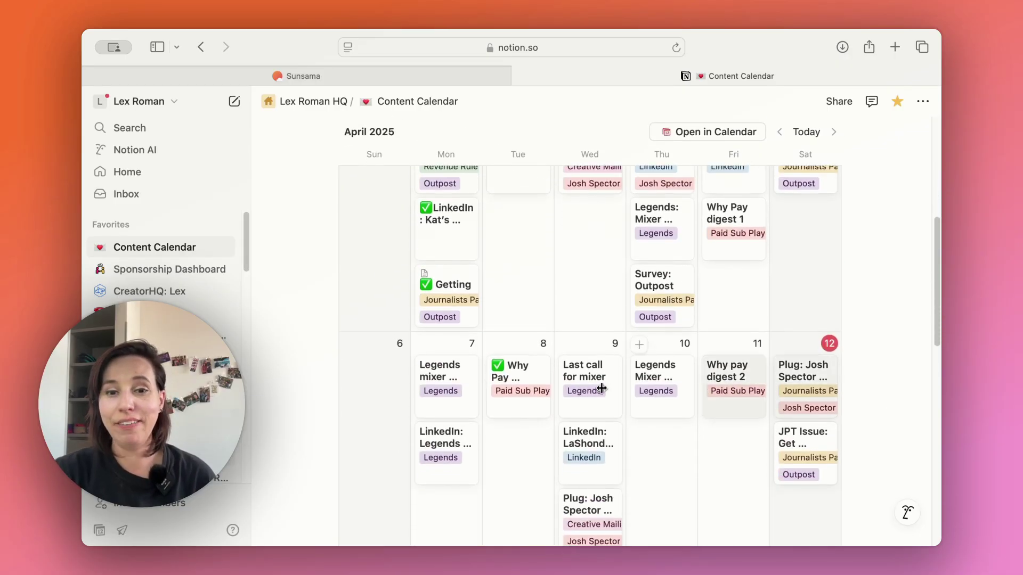
{"action": "left_click", "coordinate": [527, 394]}
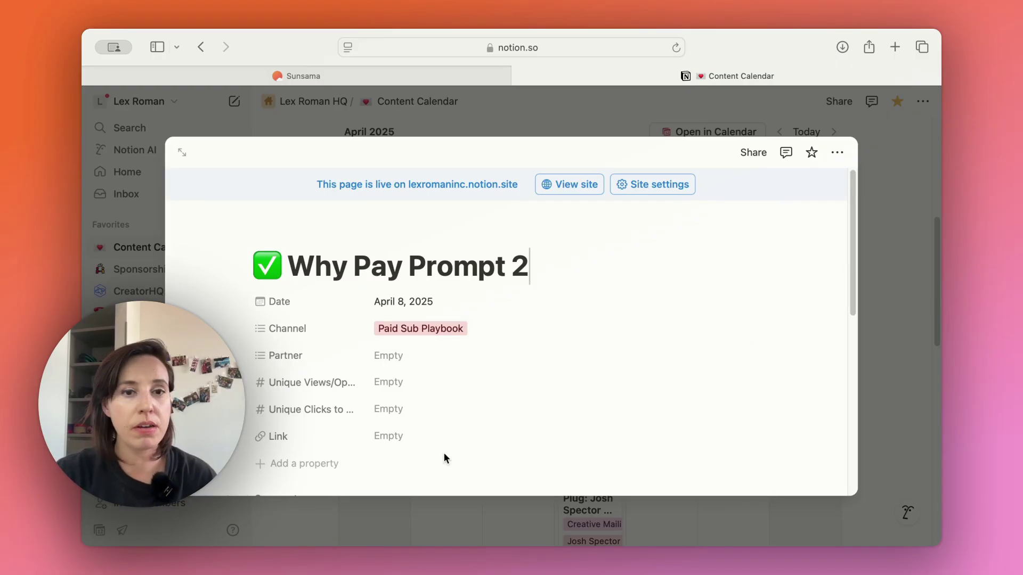
{"action": "left_click", "coordinate": [370, 75]}
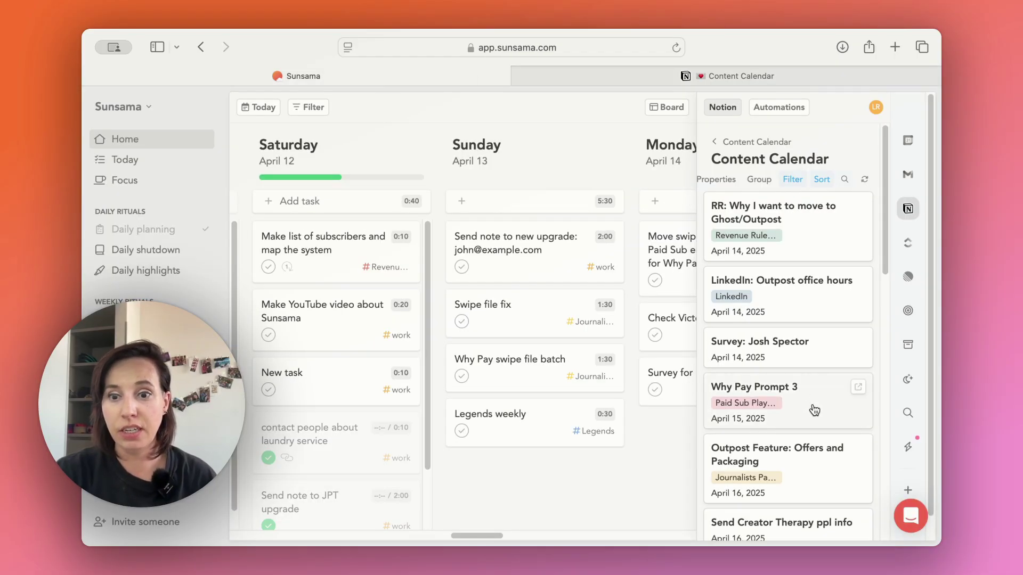
Add 'Why Pay Prompt 3' from the Notion Content Calendar as a Sunday task
{"action": "left_click", "coordinate": [725, 142]}
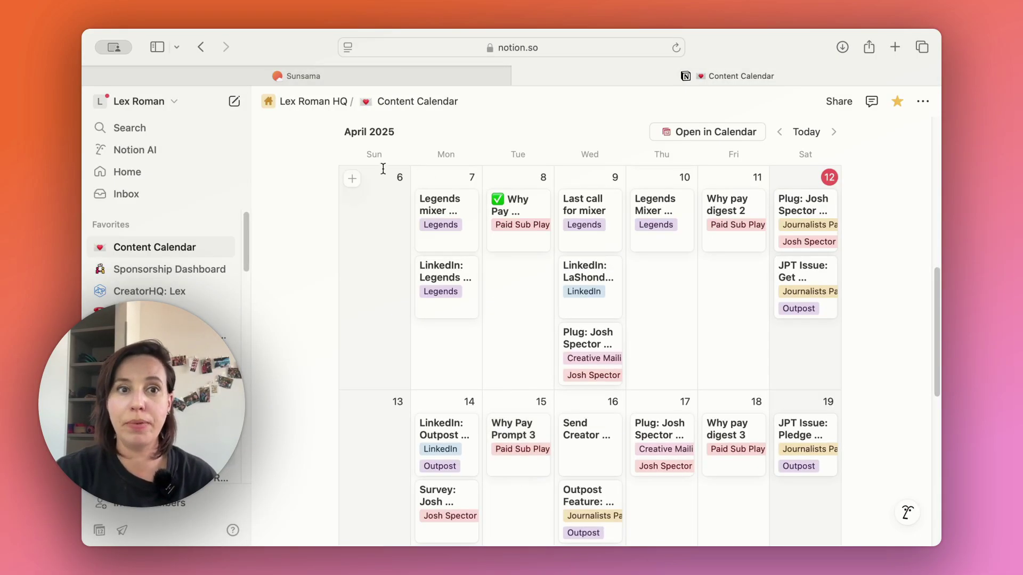
{"action": "left_click", "coordinate": [351, 68]}
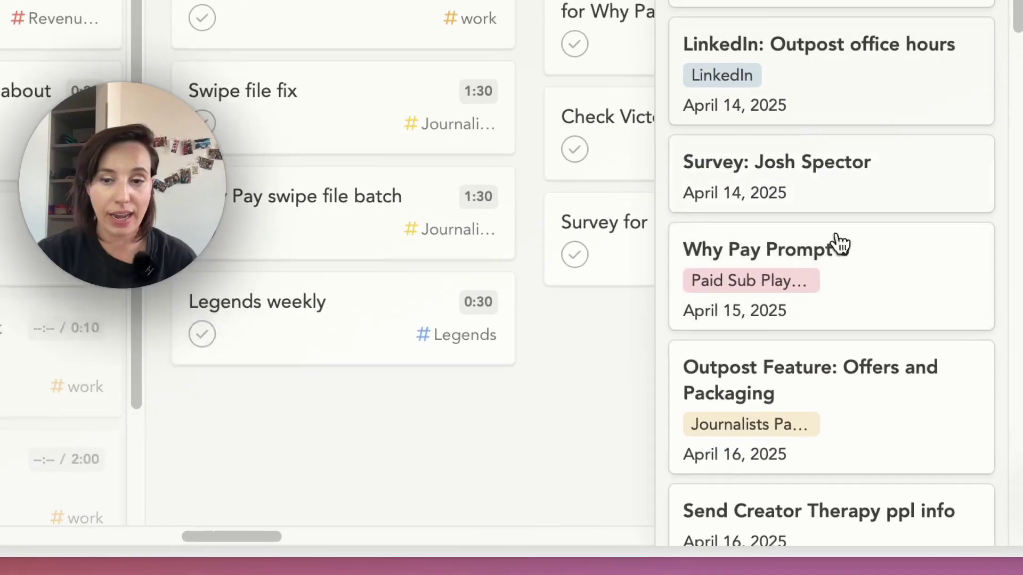
{"action": "left_click_drag", "start_coordinate": [841, 293], "coordinate": [383, 277]}
{"action": "mouse_move", "coordinate": [276, 314]}
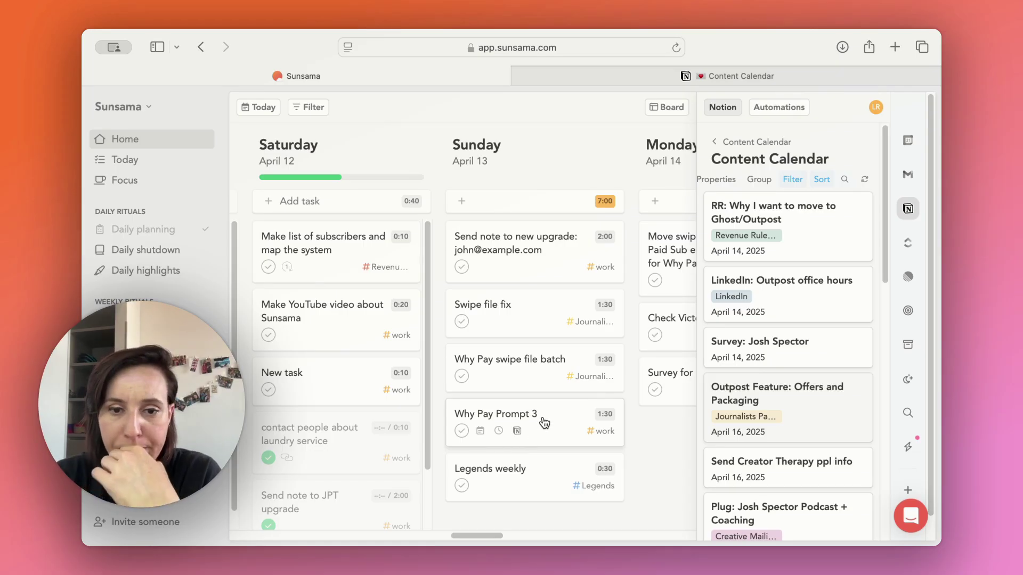
Add 'RR: Why I want to move to Ghost/Outpost' to Sunday and open its details
{"action": "scroll", "coordinate": [544, 421], "scroll_direction": "right", "scroll_amount": 1}
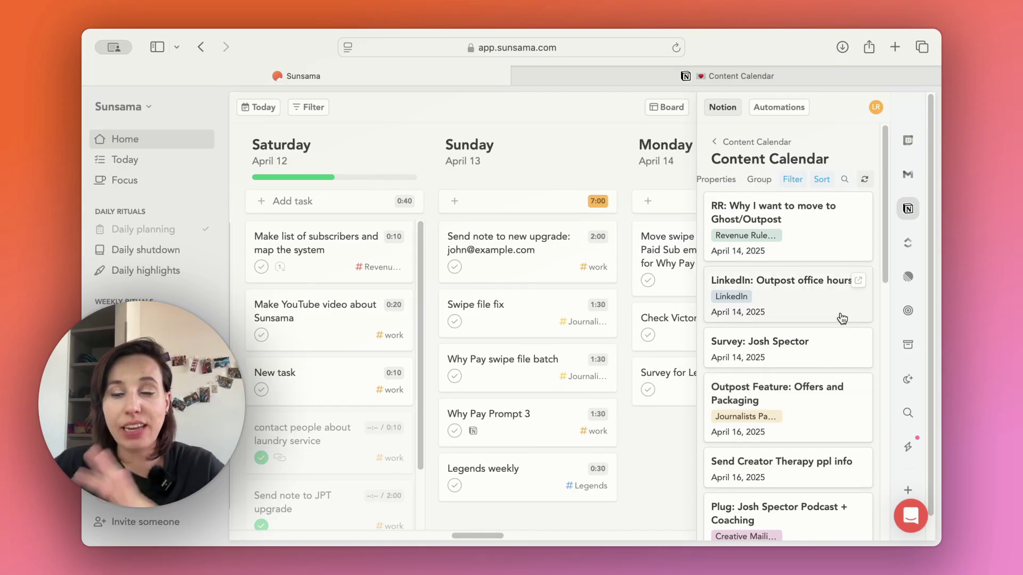
{"action": "left_click_drag", "start_coordinate": [811, 239], "coordinate": [559, 260]}
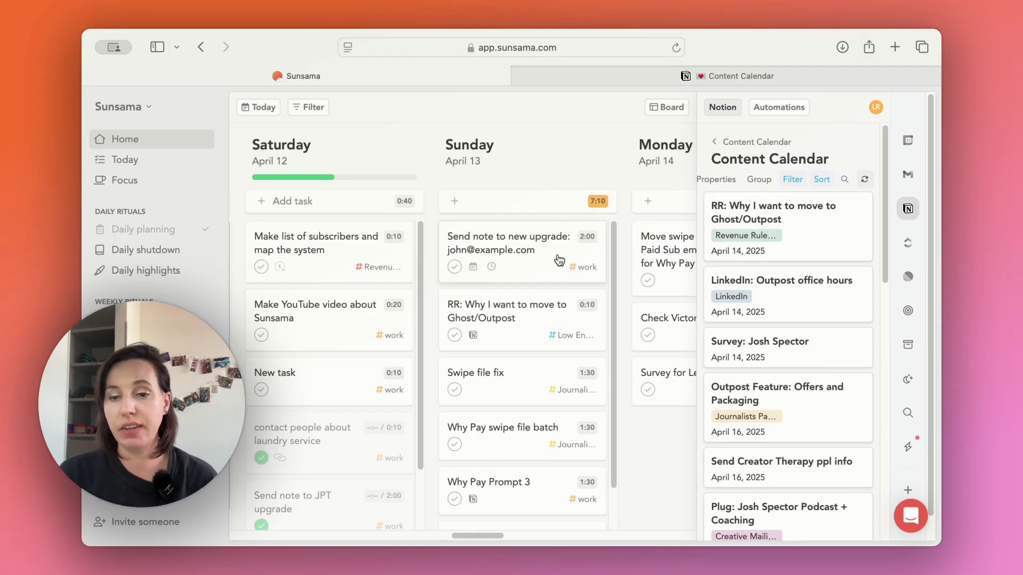
{"action": "left_click", "coordinate": [536, 332]}
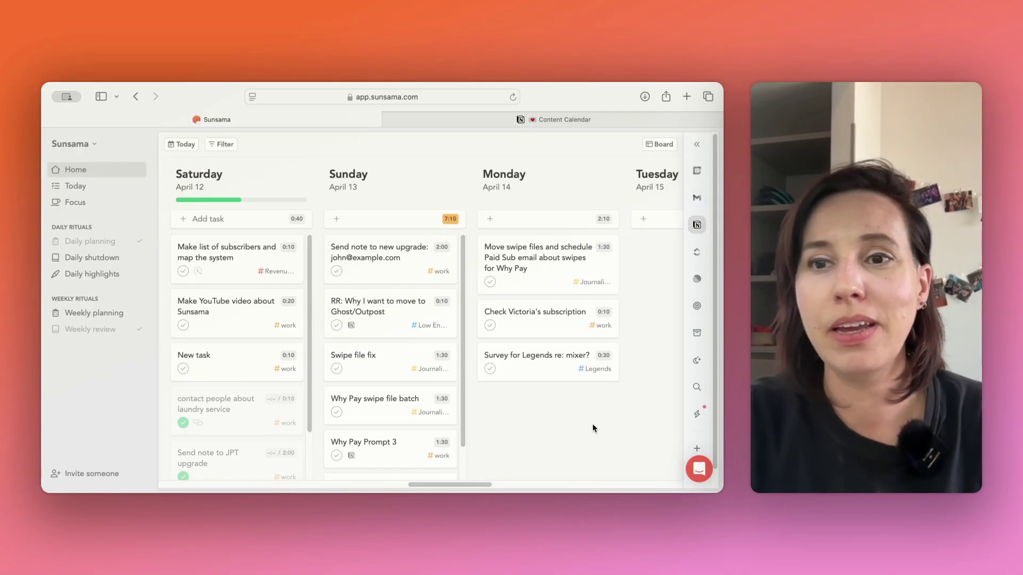
Open 'Write ASC newsletter' on Wednesday to see its every-Wednesday repeat starting April 16
{"action": "scroll", "coordinate": [593, 428], "scroll_direction": "right", "scroll_amount": 3}
{"action": "scroll", "coordinate": [593, 428], "scroll_direction": "right", "scroll_amount": 10}
{"action": "left_click", "coordinate": [518, 316]}
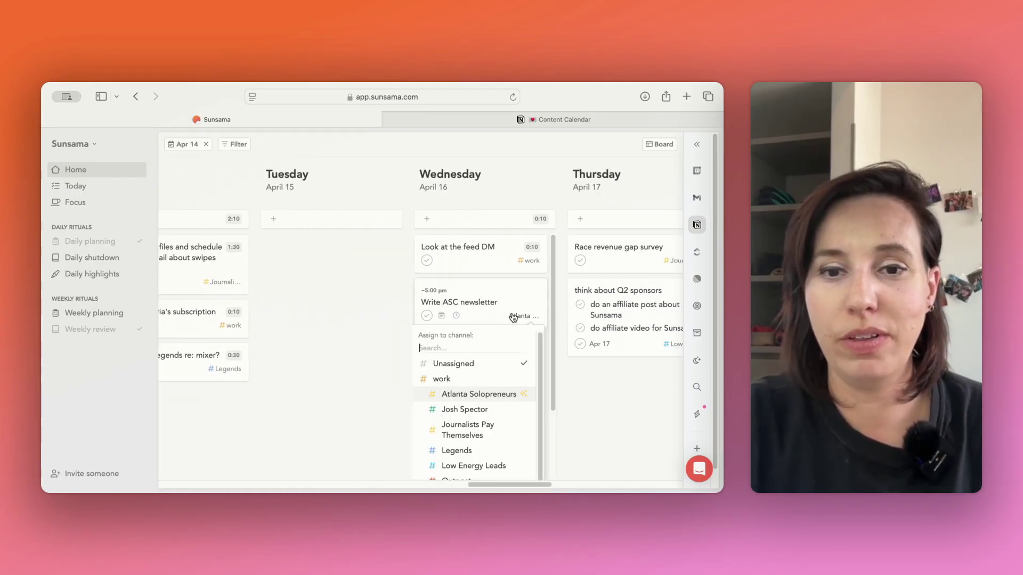
{"action": "left_click", "coordinate": [502, 307]}
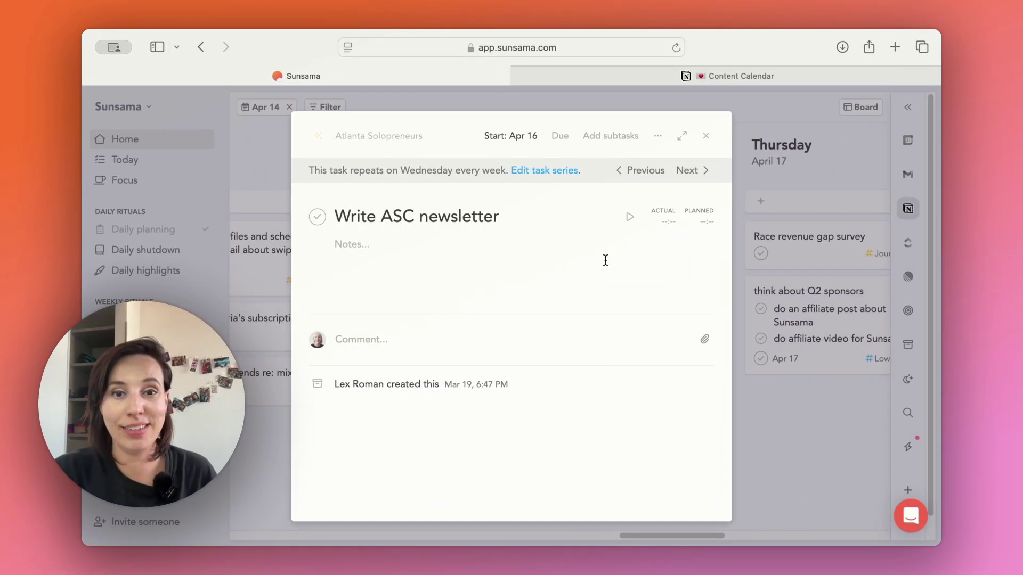
Add a 0:10 work task 'new task' to Sunday and check its Weekly on Sunday repeat option
{"action": "key", "text": "Escape"}
{"action": "left_click", "coordinate": [393, 201]}
{"action": "type", "text": "new task"}
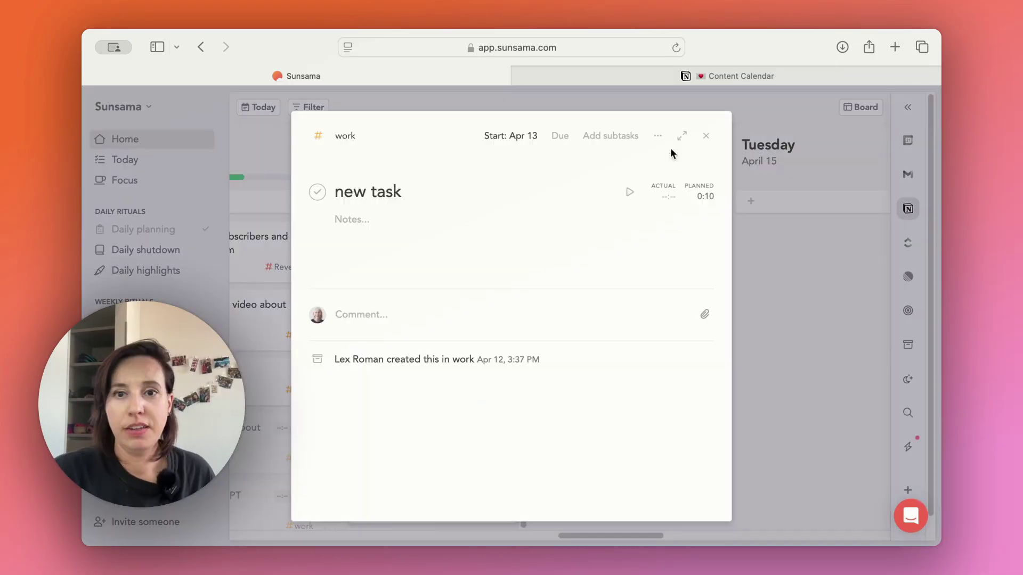
{"action": "left_click", "coordinate": [658, 137]}
{"action": "left_click", "coordinate": [582, 190]}
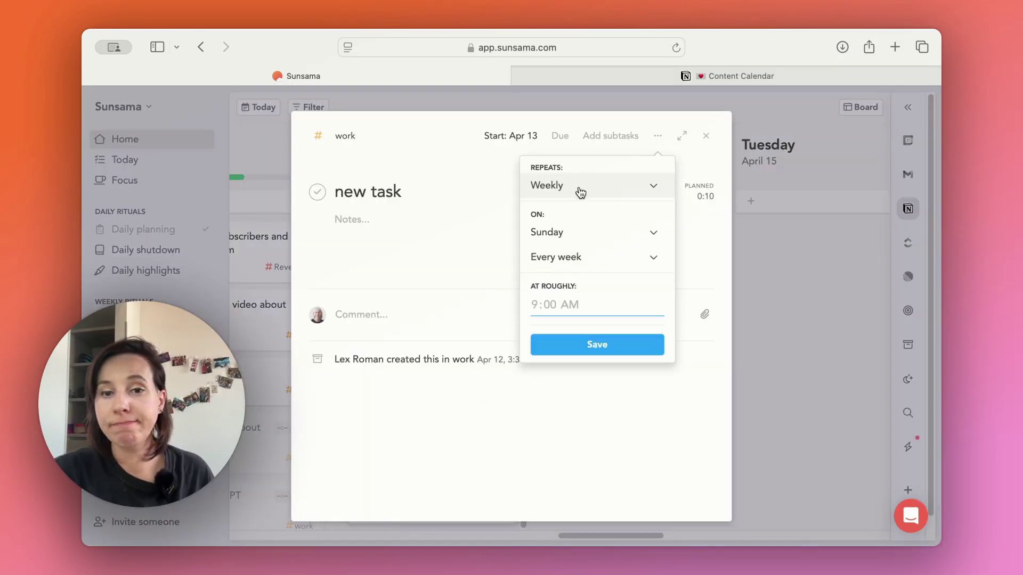
{"action": "key", "text": "Escape"}
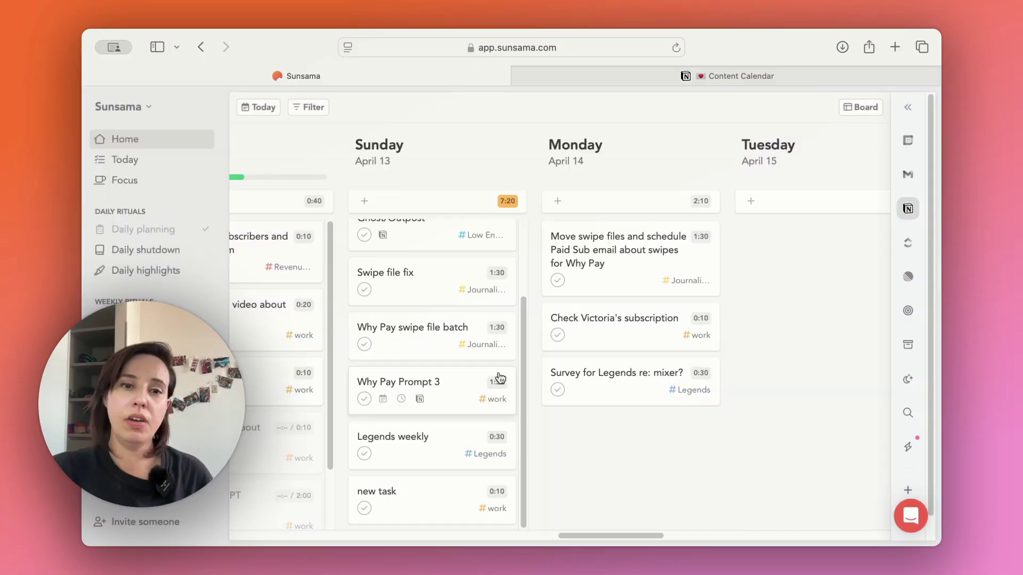
Change the planned time of 'Send note to new upgrade' from 2:00 to 10 min
{"action": "scroll", "coordinate": [498, 331], "scroll_direction": "up", "scroll_amount": 3}
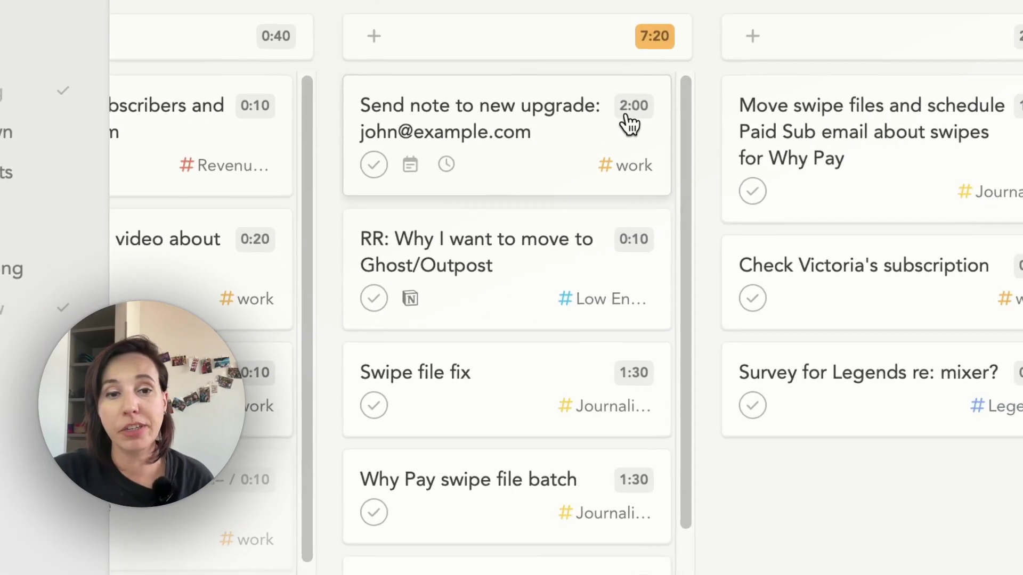
{"action": "left_click", "coordinate": [634, 104]}
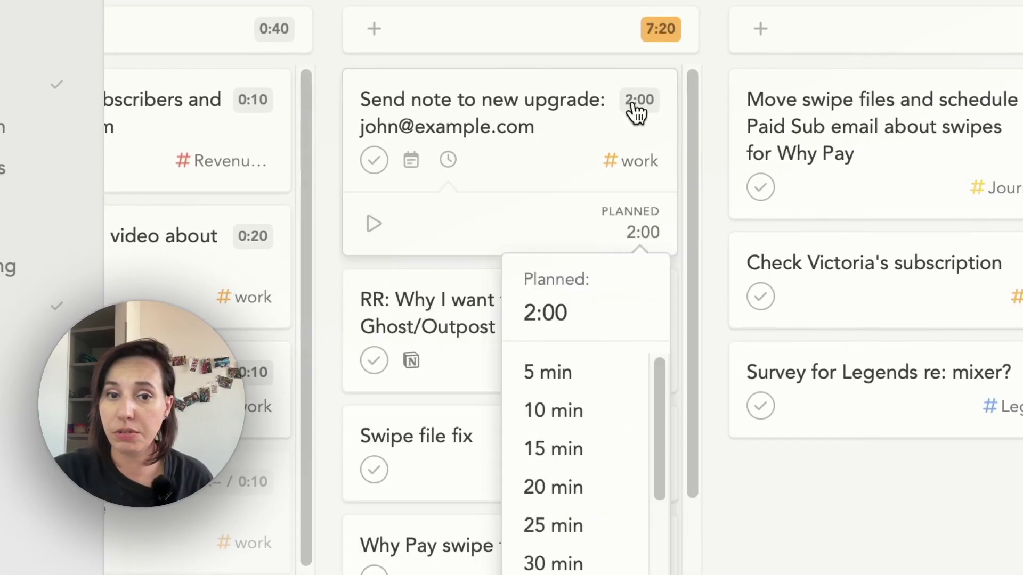
{"action": "left_click", "coordinate": [614, 427]}
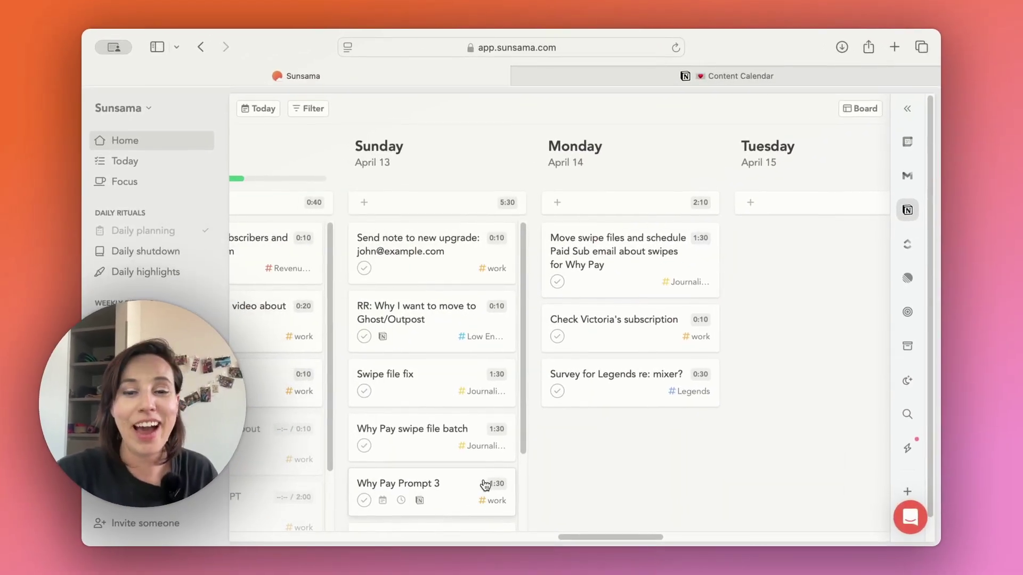
{"action": "scroll", "coordinate": [484, 482], "scroll_direction": "down", "scroll_amount": 4}
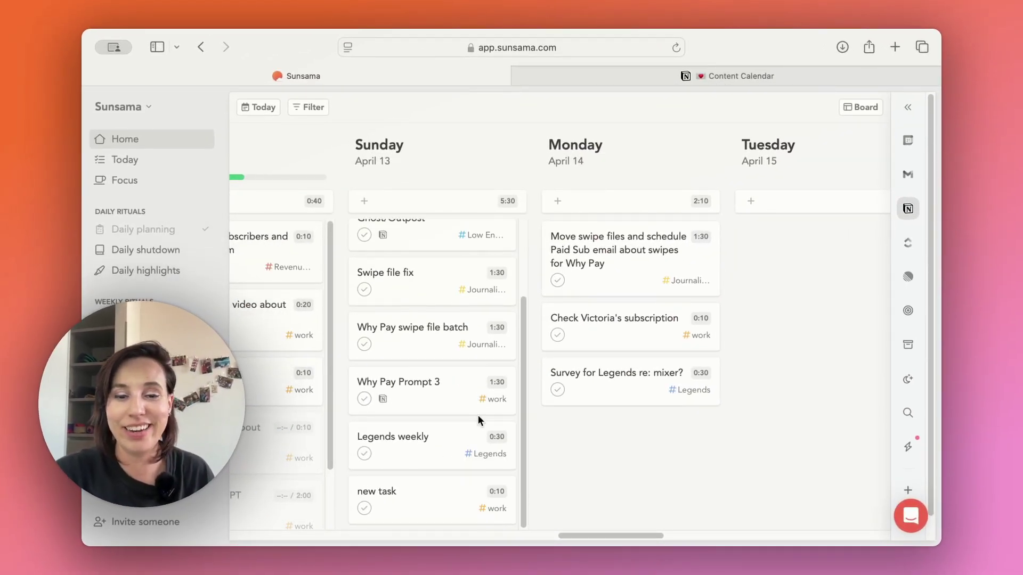
{"action": "scroll", "coordinate": [479, 417], "scroll_direction": "up", "scroll_amount": 4}
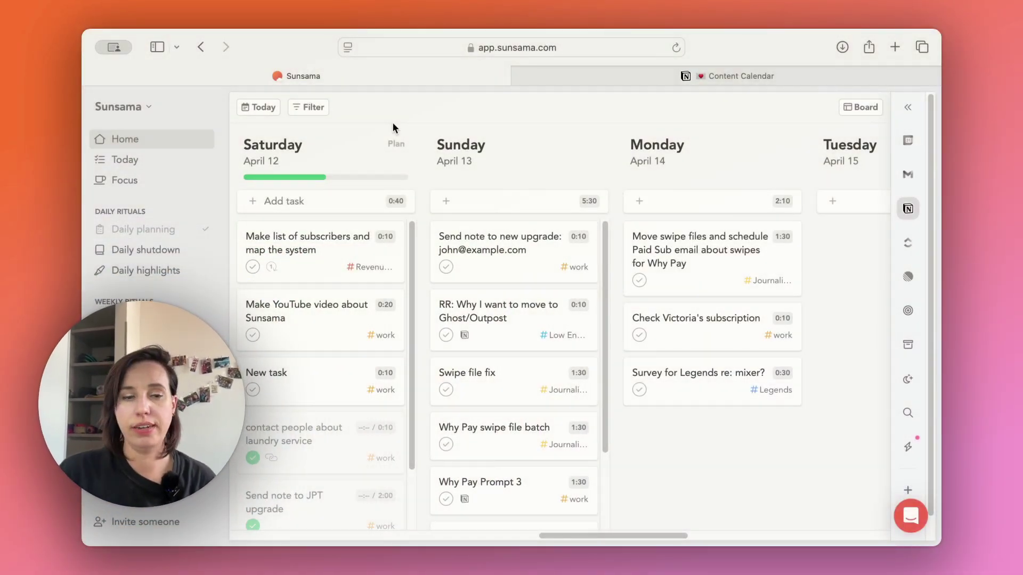
Go through the Today and Focus views to the Daily shutdown: Worked on 2:10, Didn't get to 0:40
{"action": "left_click", "coordinate": [138, 159]}
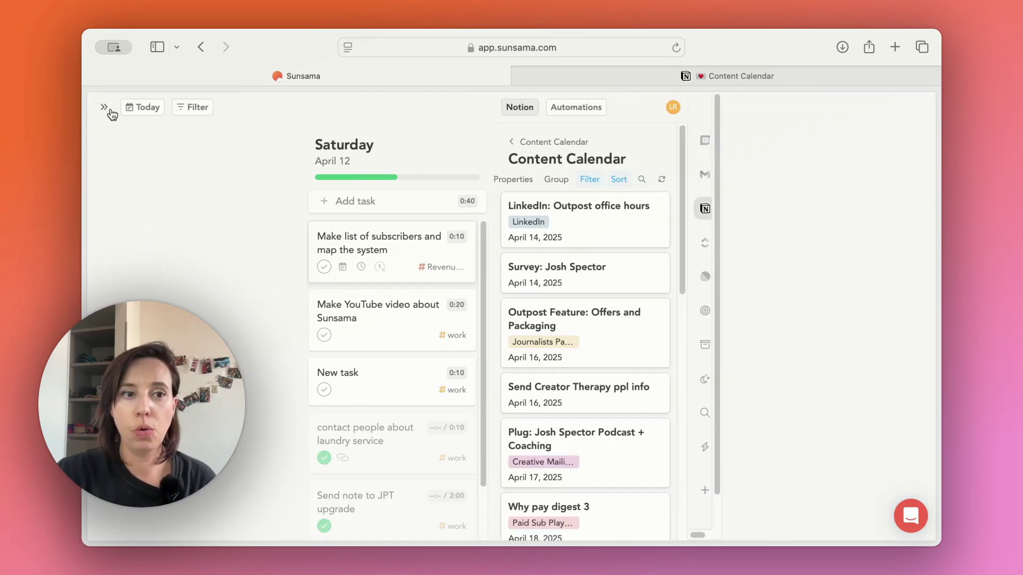
{"action": "mouse_move", "coordinate": [104, 117]}
{"action": "left_click", "coordinate": [113, 184]}
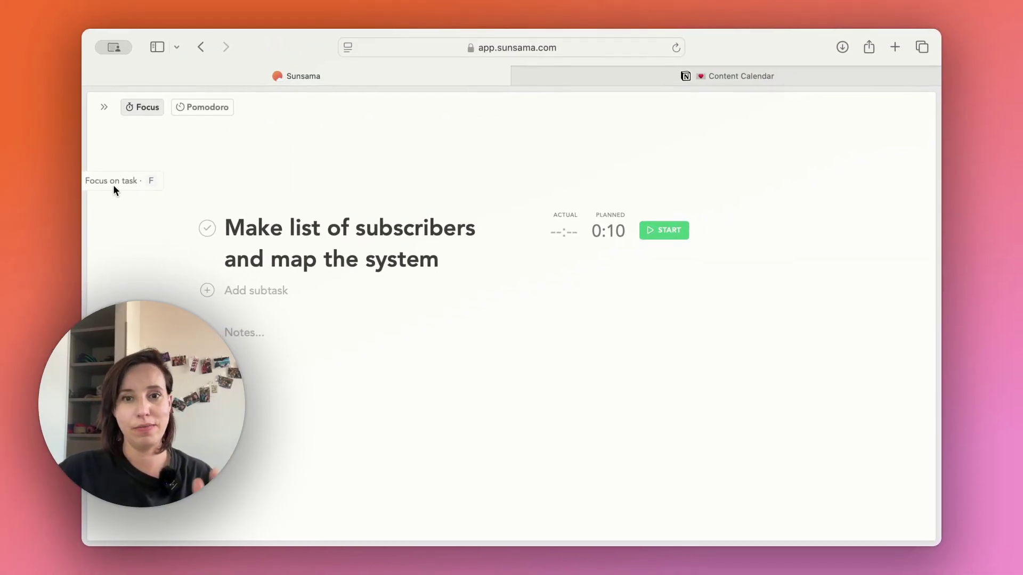
{"action": "left_click", "coordinate": [102, 110]}
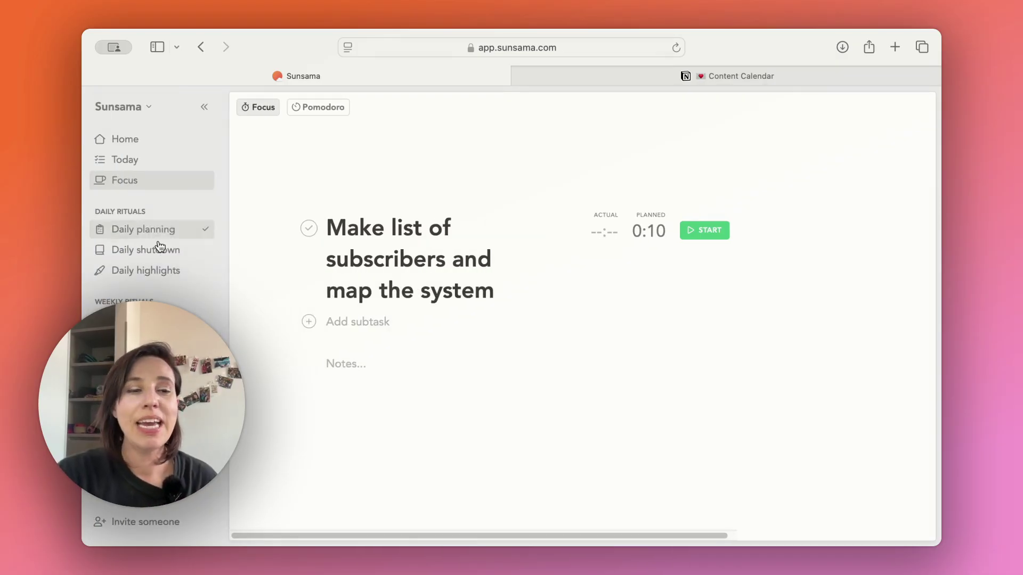
{"action": "left_click", "coordinate": [156, 257]}
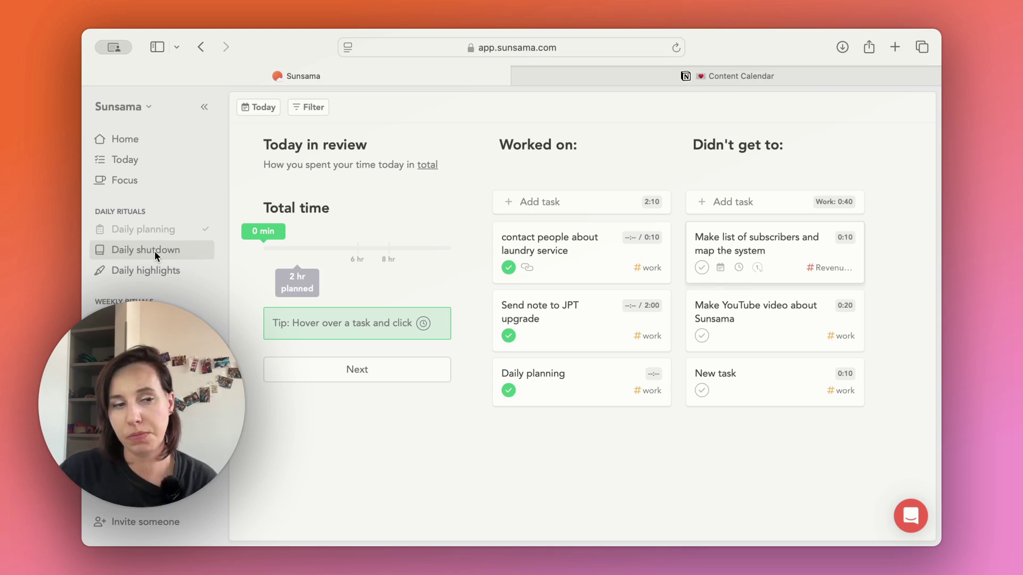
Return to the Home board with the Saturday through Tuesday columns
{"action": "left_click", "coordinate": [126, 139]}
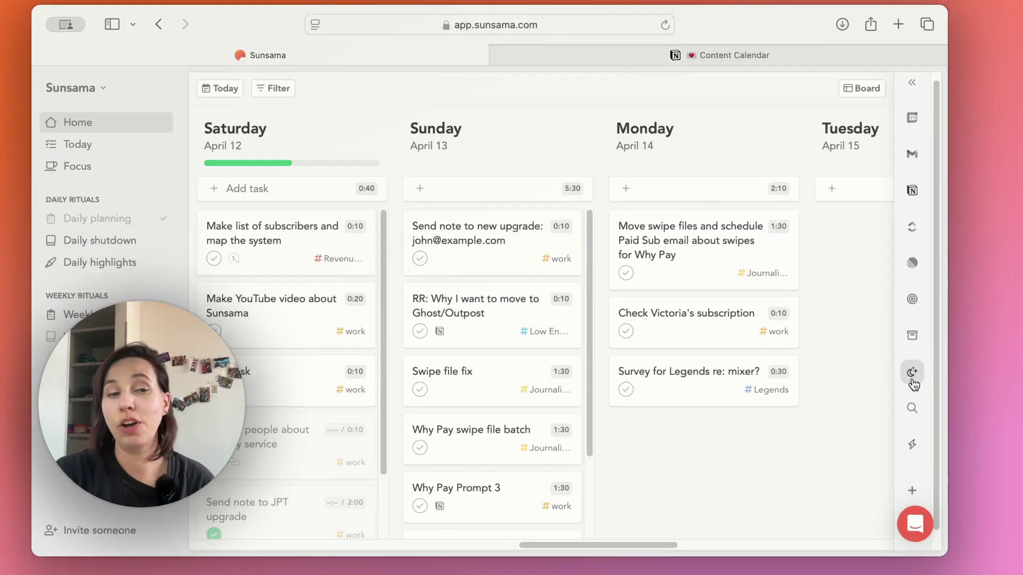
{"action": "left_click", "coordinate": [908, 379]}
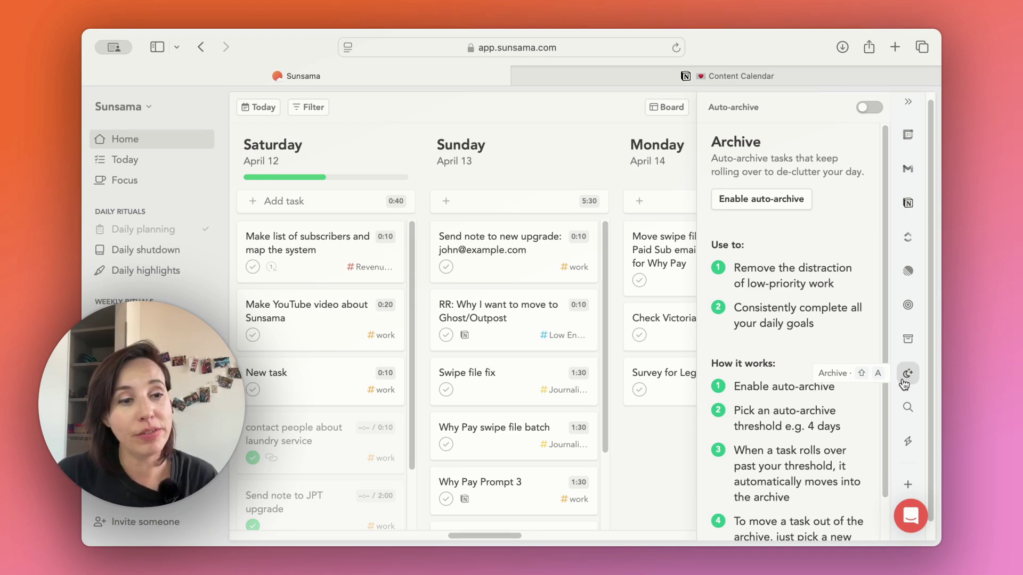
{"action": "left_click", "coordinate": [907, 374]}
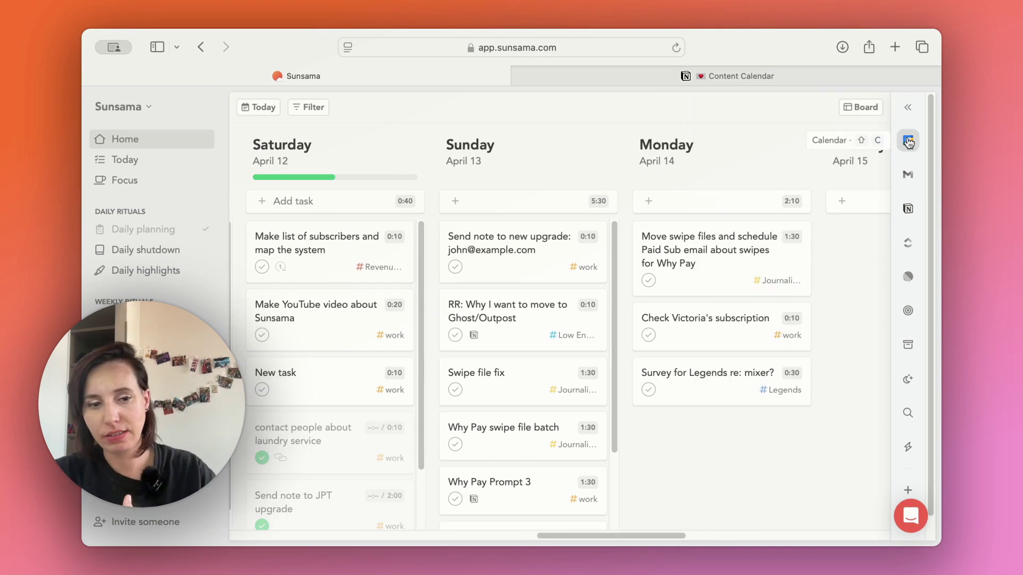
{"action": "left_click", "coordinate": [909, 142]}
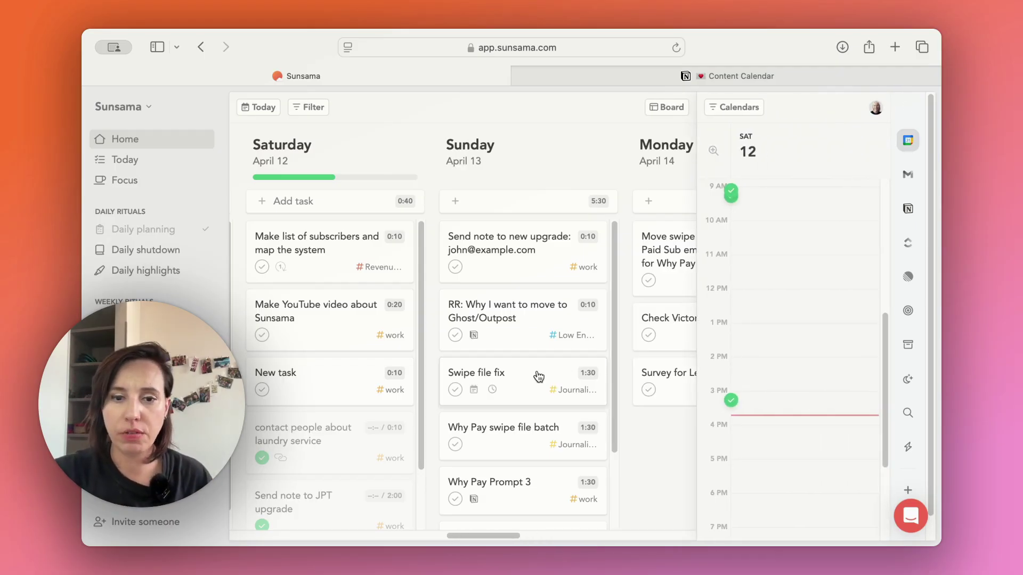
{"action": "left_click_drag", "start_coordinate": [530, 383], "coordinate": [783, 323]}
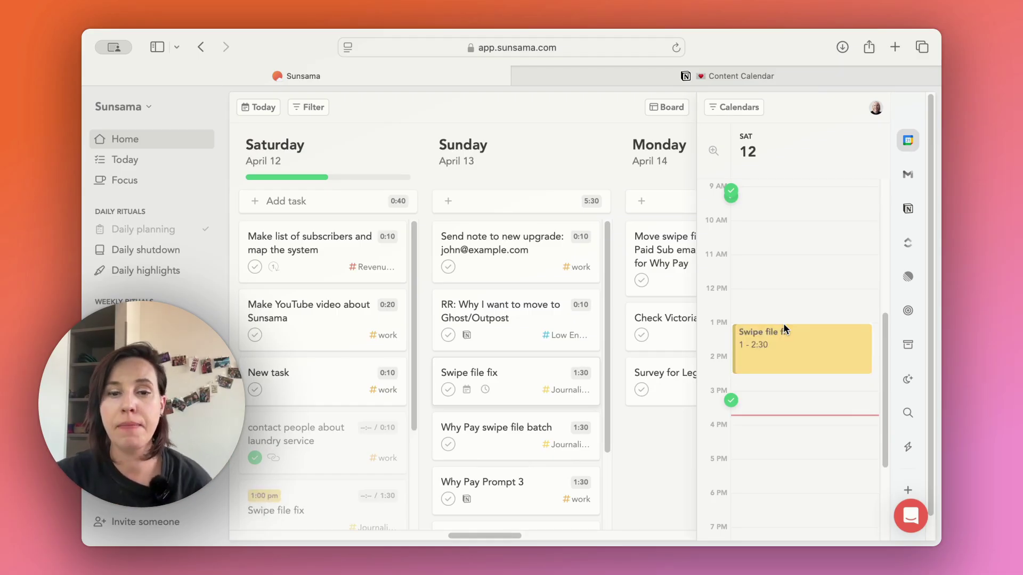
{"action": "mouse_move", "coordinate": [800, 376]}
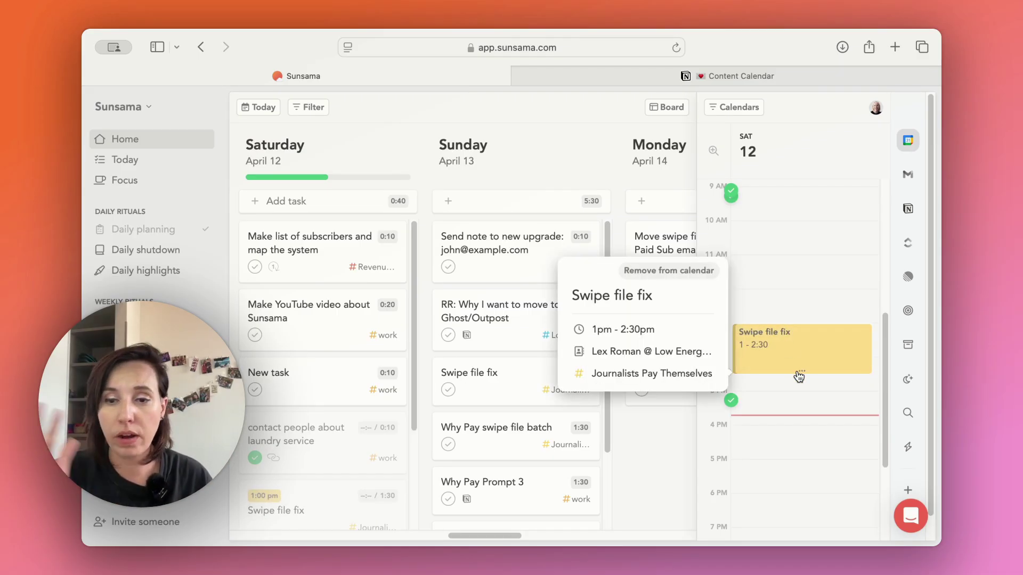
{"action": "left_click", "coordinate": [701, 276]}
{"action": "mouse_move", "coordinate": [791, 384]}
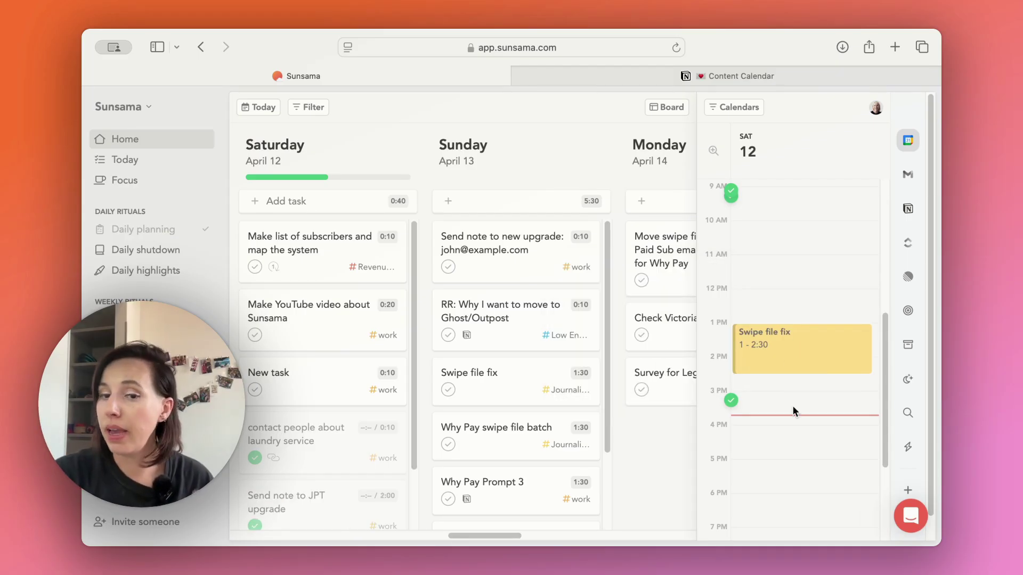
{"action": "left_click", "coordinate": [803, 351]}
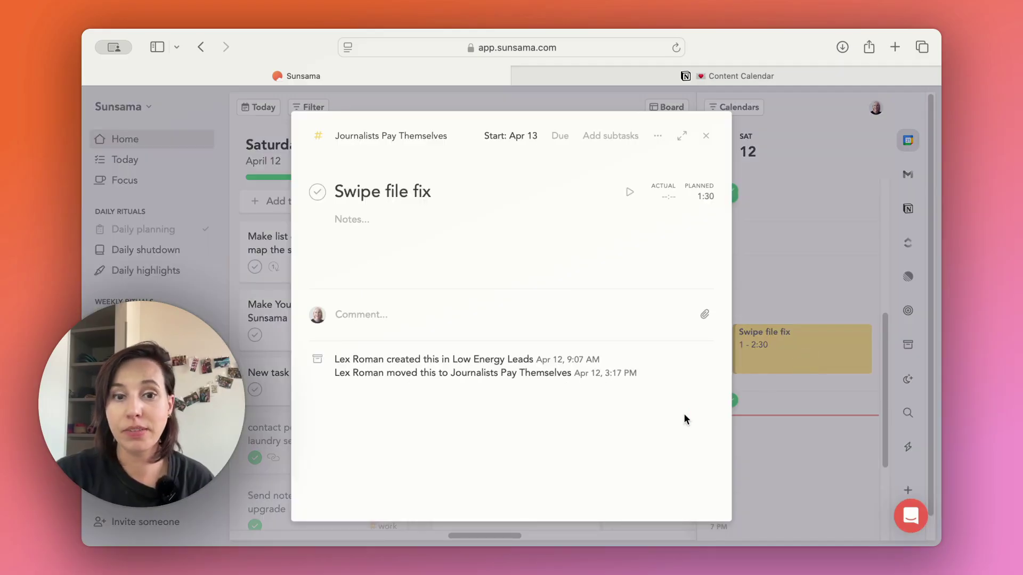
{"action": "left_click", "coordinate": [759, 428]}
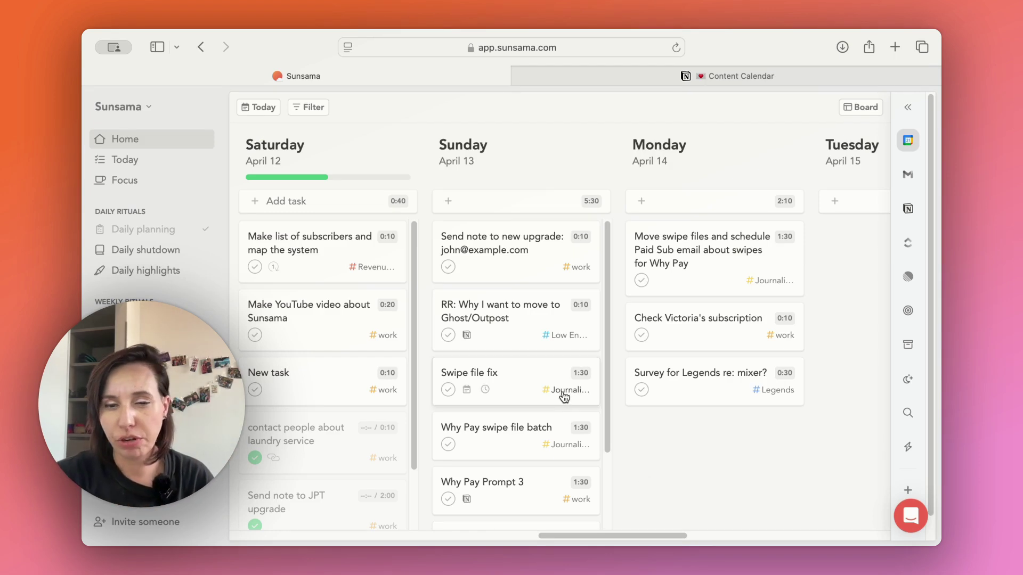
Open Swipe file fix's channel choices and review the Contexts & Channels settings
{"action": "left_click", "coordinate": [564, 394]}
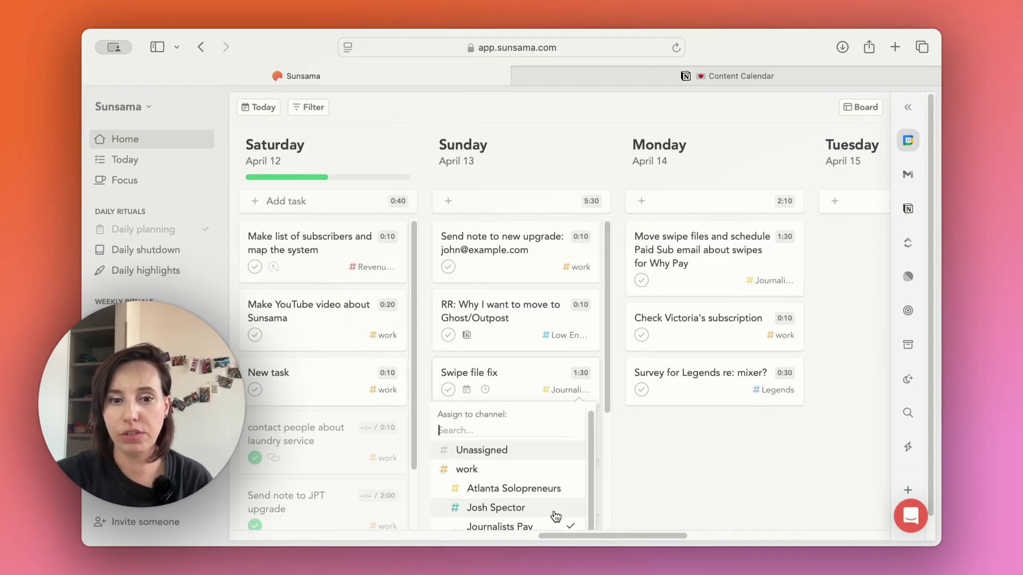
{"action": "scroll", "coordinate": [556, 517], "scroll_direction": "down", "scroll_amount": 2}
{"action": "left_click", "coordinate": [633, 480]}
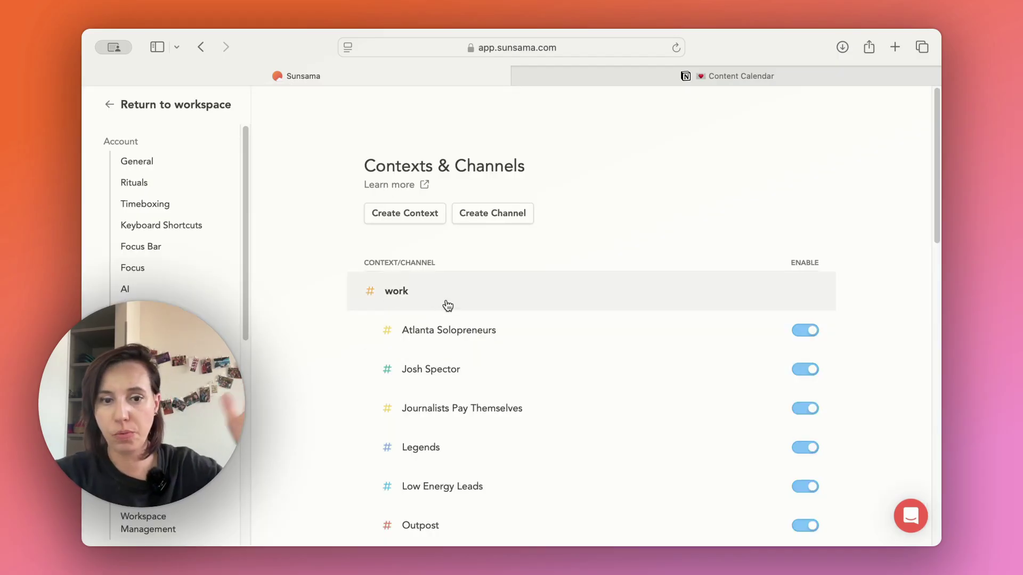
{"action": "scroll", "coordinate": [451, 356], "scroll_direction": "down", "scroll_amount": 4}
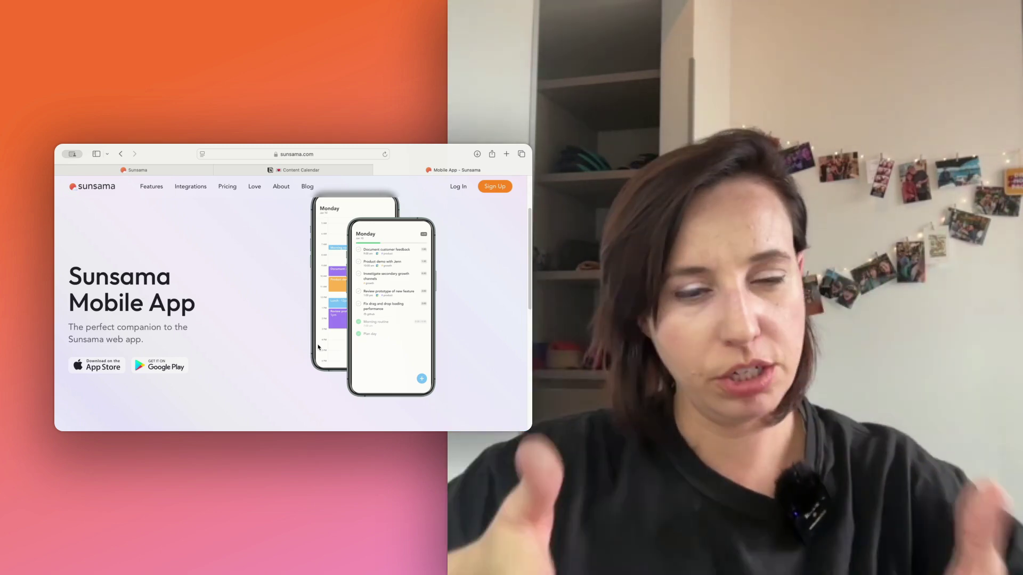
Bring the Sunsama Home board tab back in front of the Mobile App page
{"action": "left_click", "coordinate": [158, 172]}
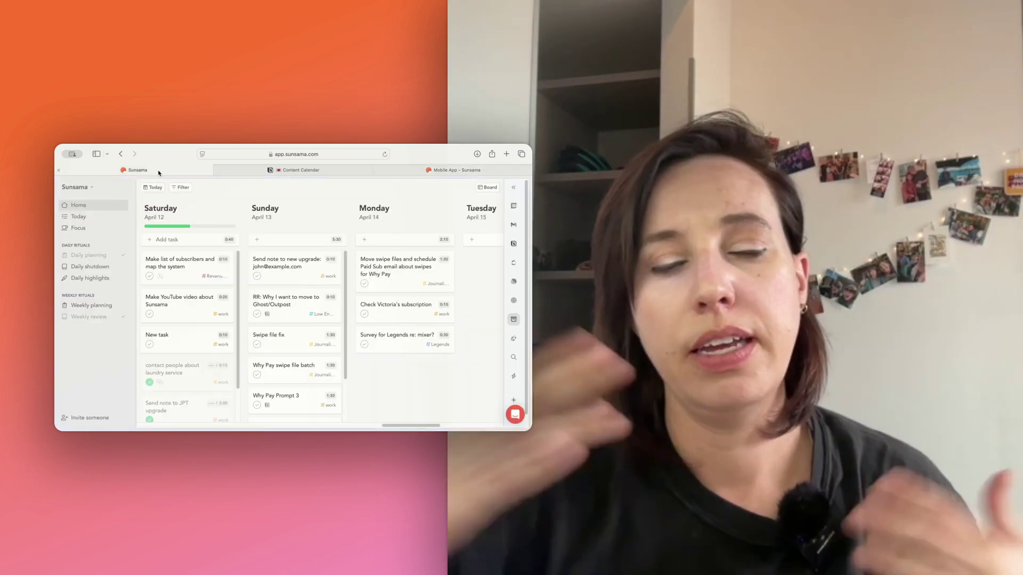